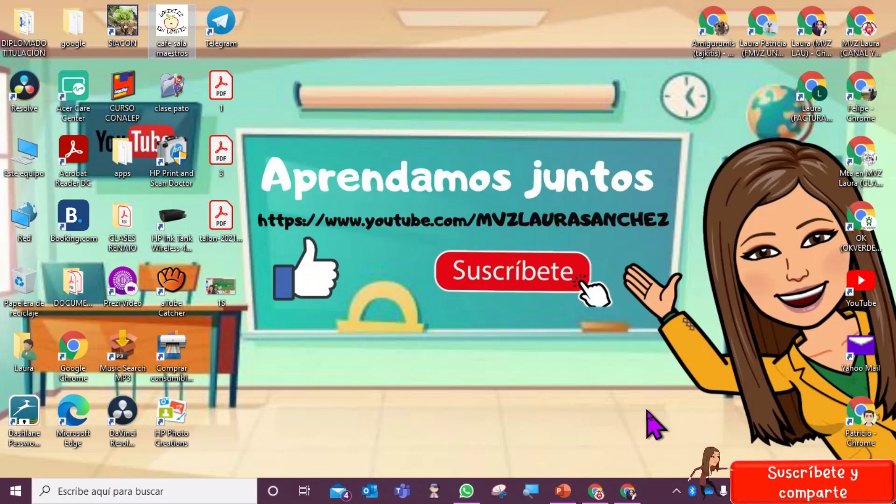
Bring Chrome forward and load the user's Twitter profile in the second tab
left_click(628, 491)
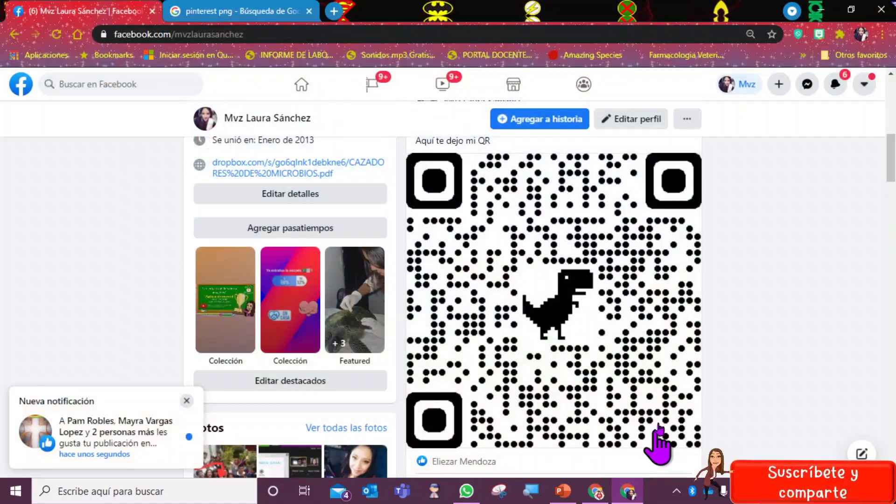
scroll(892, 173, "up", 1)
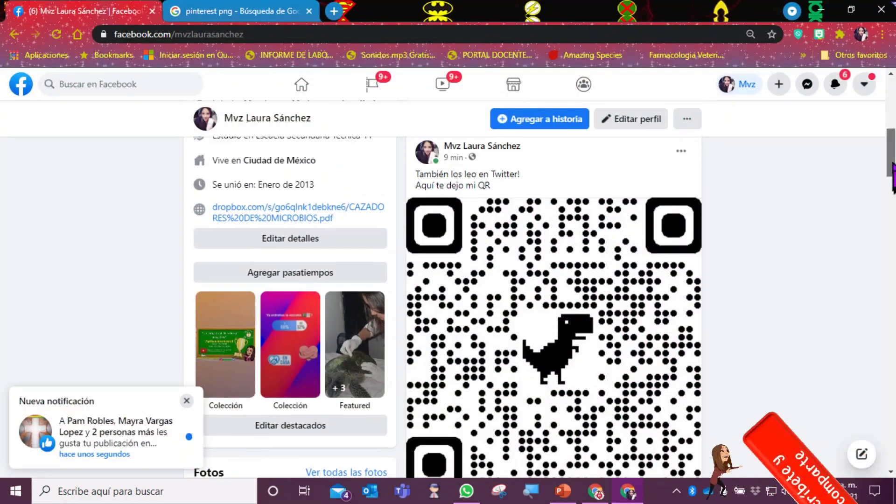
left_click_drag(892, 168, 892, 175)
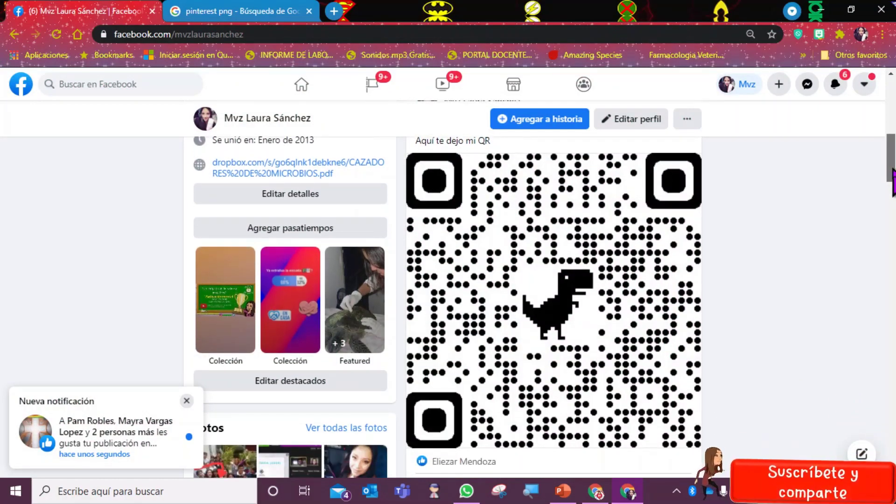
left_click(252, 12)
type("t")
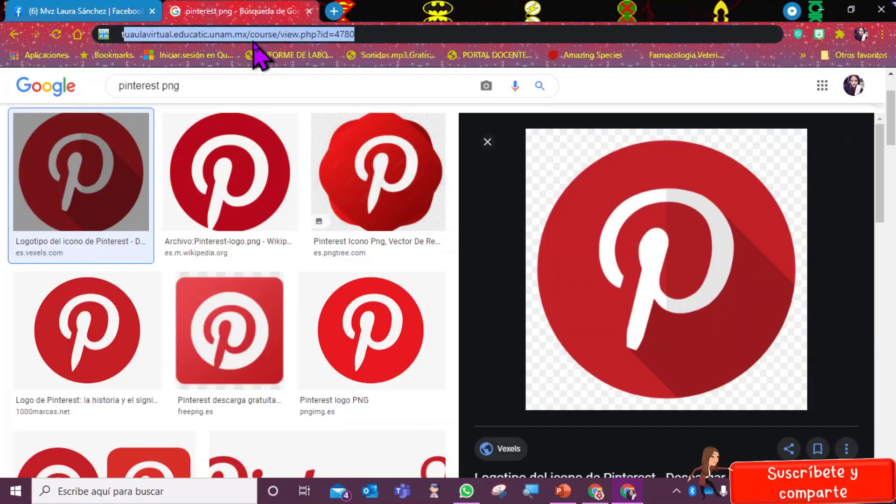
type("wi")
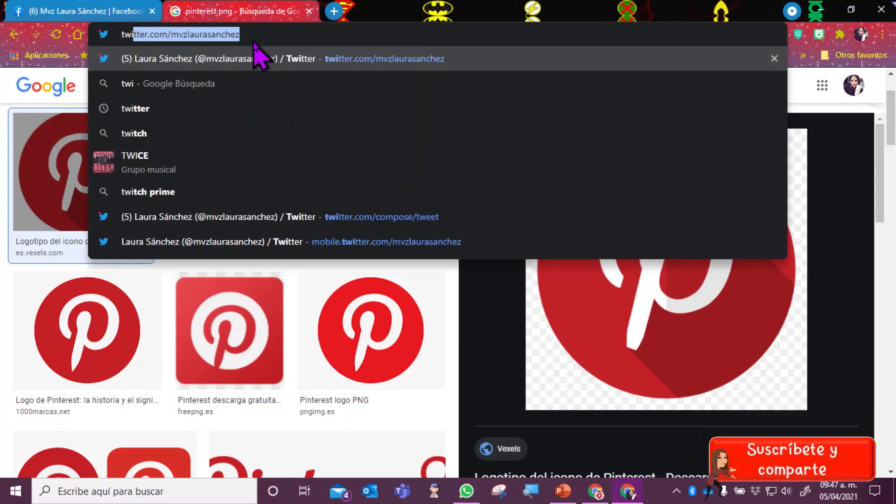
key("Return")
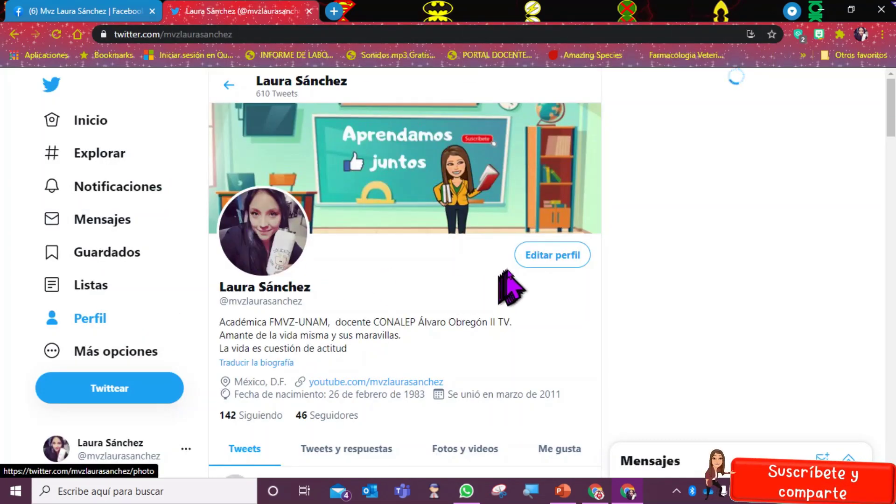
Generate a QR code for the Twitter profile page and download it as a PNG
right_click(472, 255)
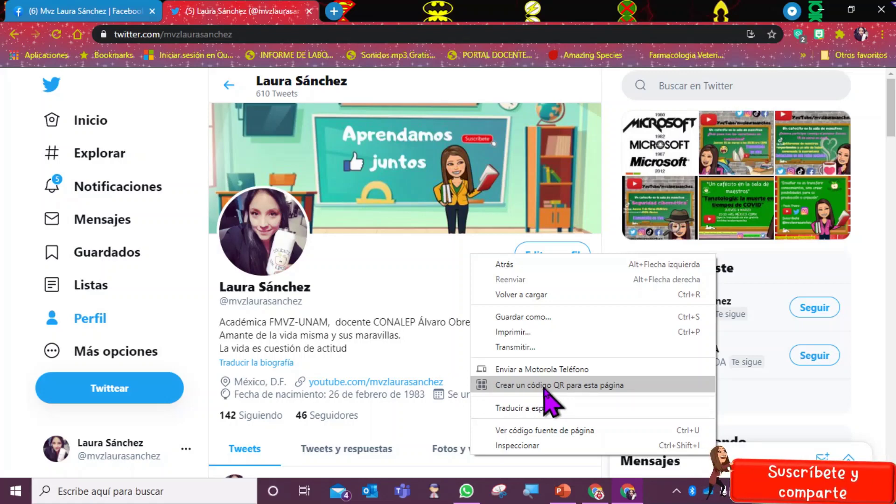
left_click(543, 385)
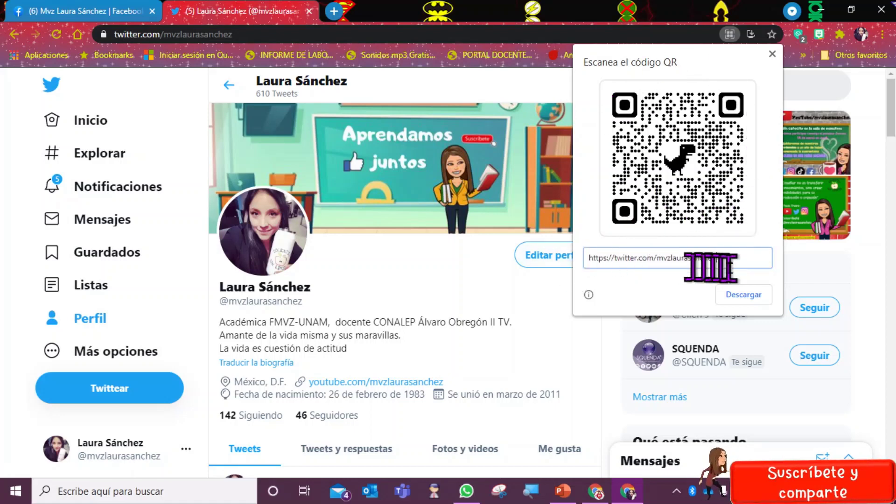
left_click(744, 295)
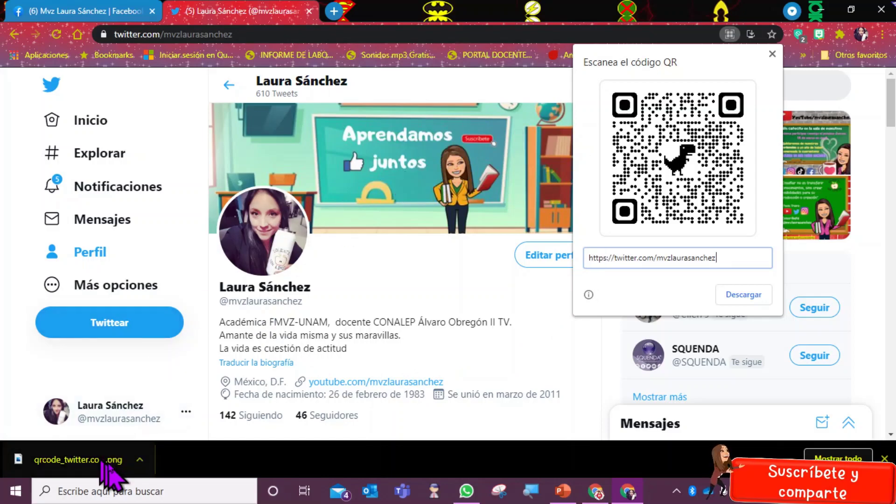
left_click(565, 496)
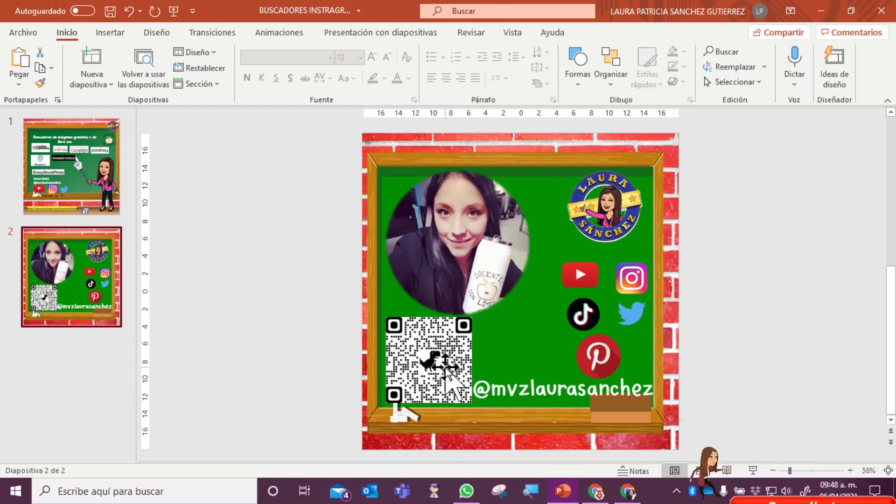
Add a blank slide after slide 2, then duplicate slide 2 as slide 3
left_click(81, 54)
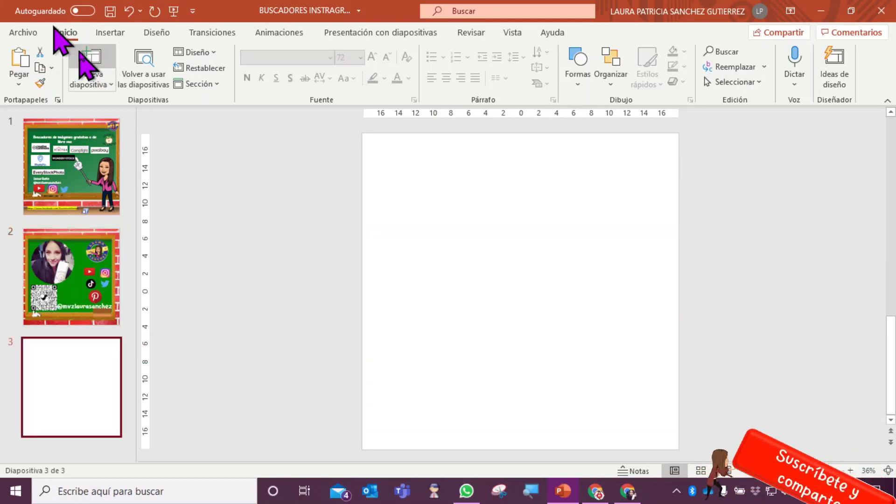
left_click(90, 238)
right_click(88, 236)
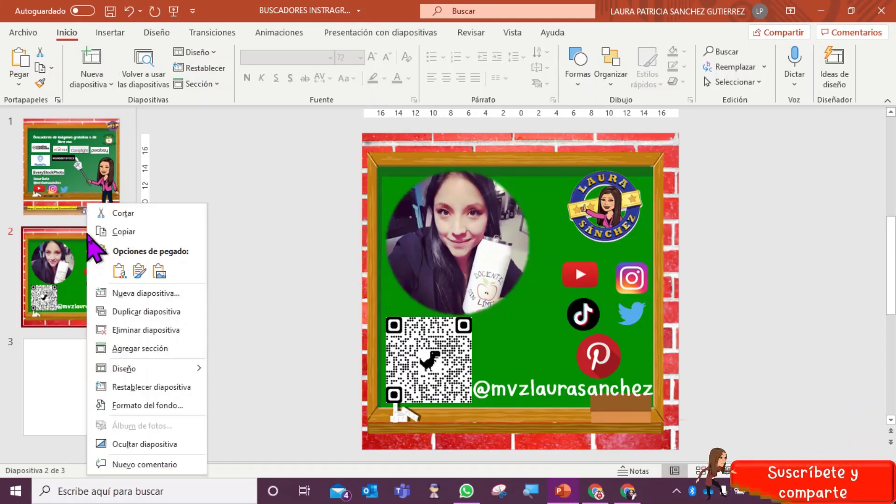
left_click(123, 312)
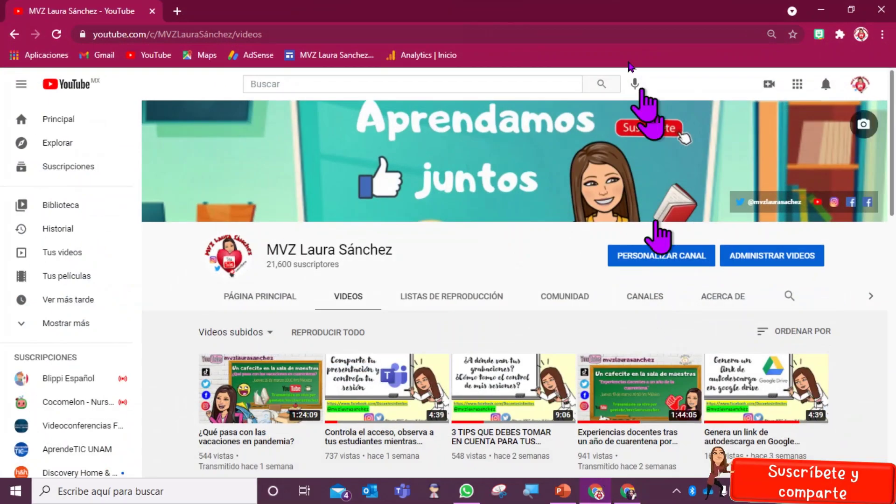
Generate a QR code for the YouTube channel videos page and download it as a PNG
right_click(496, 246)
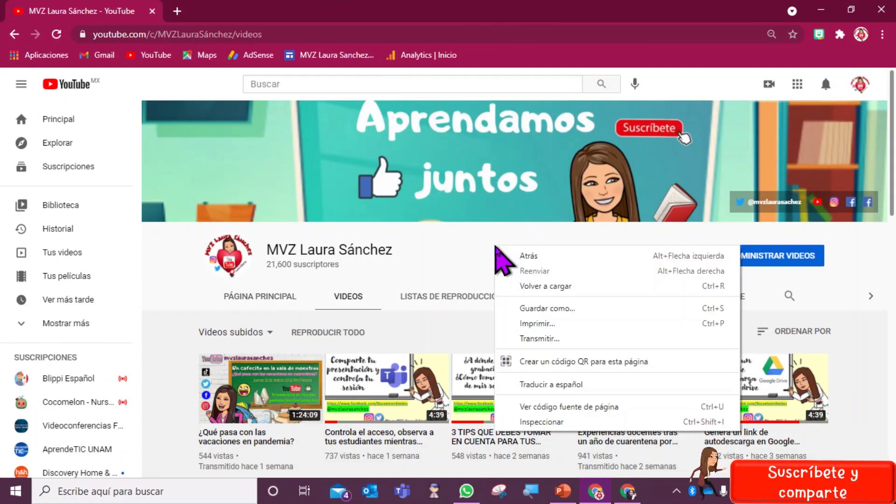
left_click(541, 362)
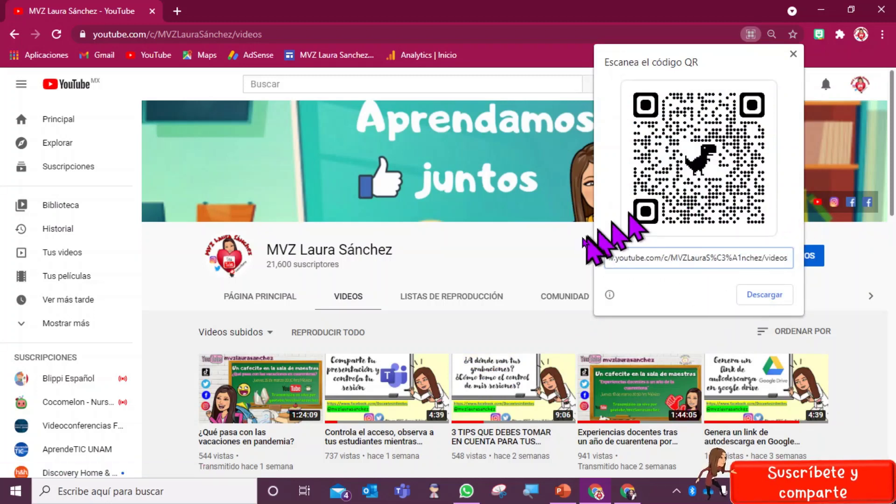
left_click(788, 258)
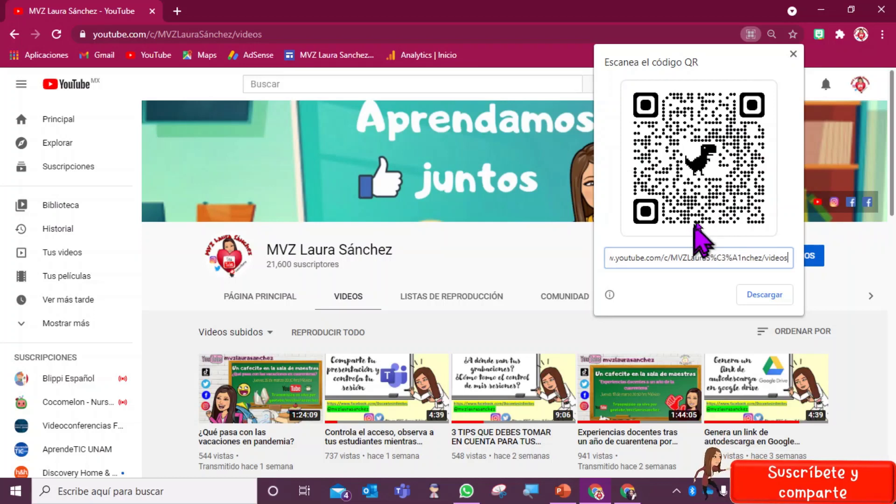
left_click(771, 295)
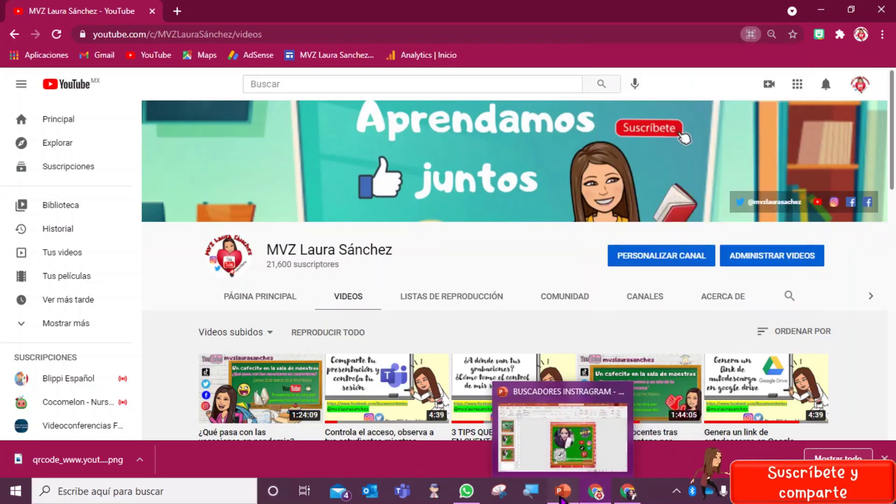
left_click(562, 491)
Delete the Pinterest, TikTok, Twitter and Instagram icons from slide 3
left_click(604, 363)
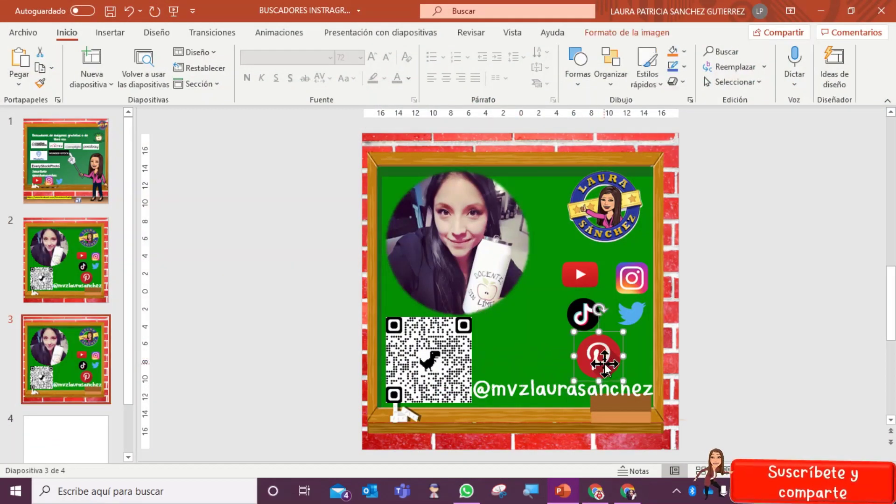
key("Delete")
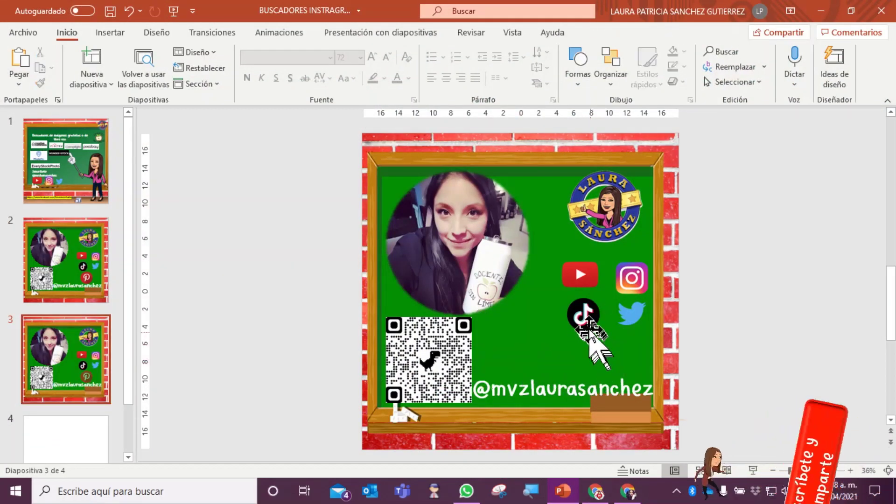
left_click(585, 317)
key("Delete")
left_click(632, 317)
key("Delete")
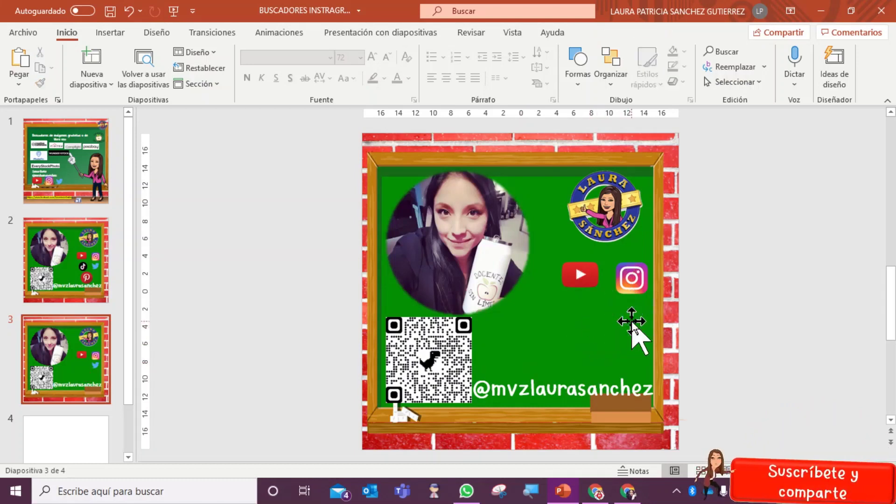
left_click(634, 284)
key("Delete")
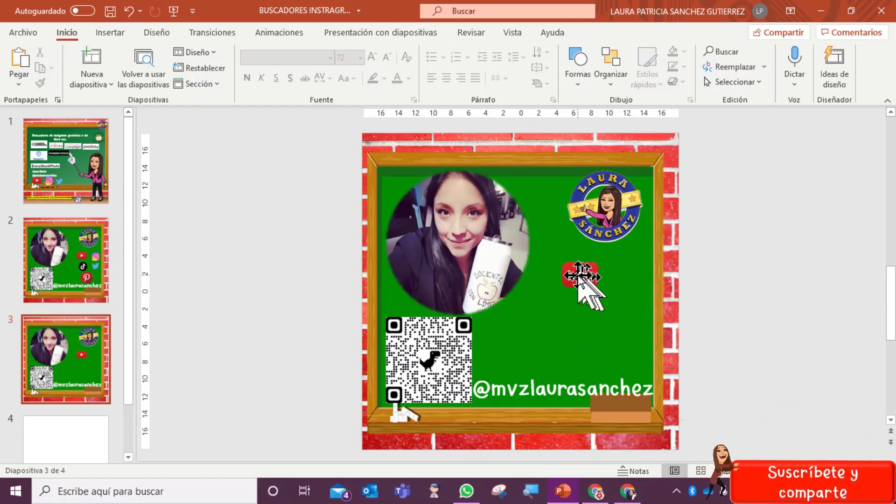
Move the YouTube logo up beside the portrait and delete the old QR code
mouse_move(580, 275)
left_mouse_down()
mouse_move(566, 272)
mouse_move(598, 286)
left_mouse_up()
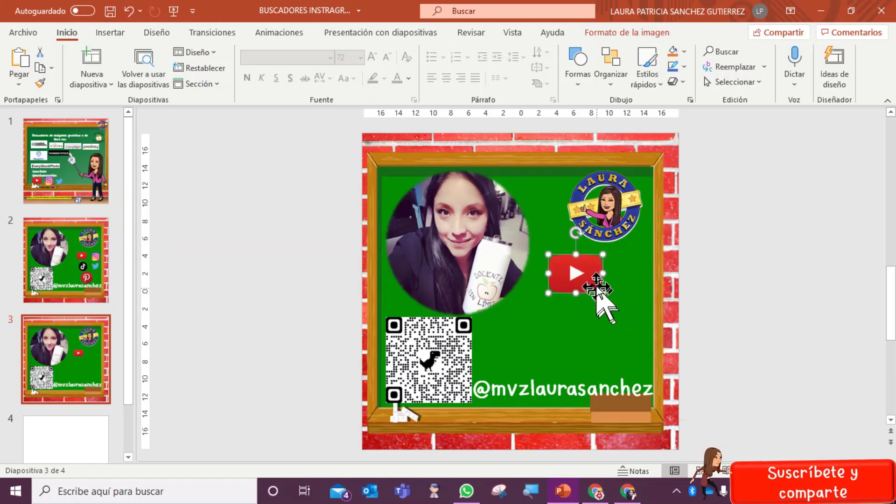
left_click(459, 353)
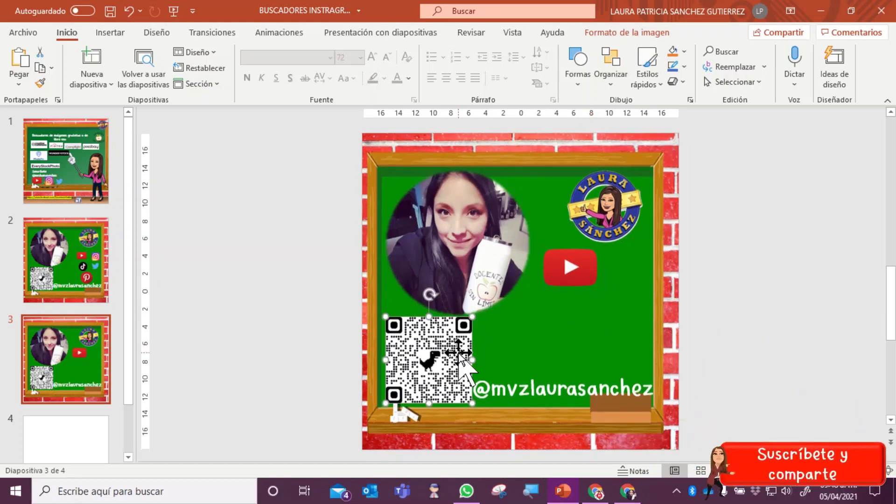
key("Delete")
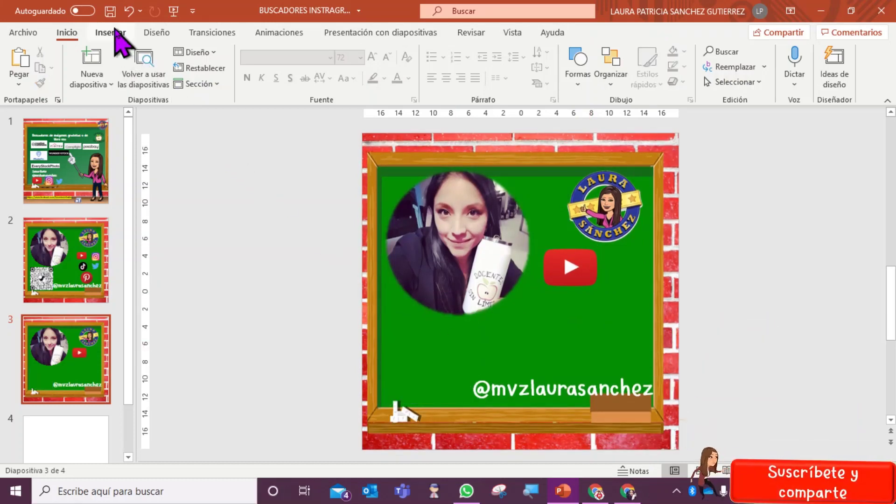
left_click(112, 32)
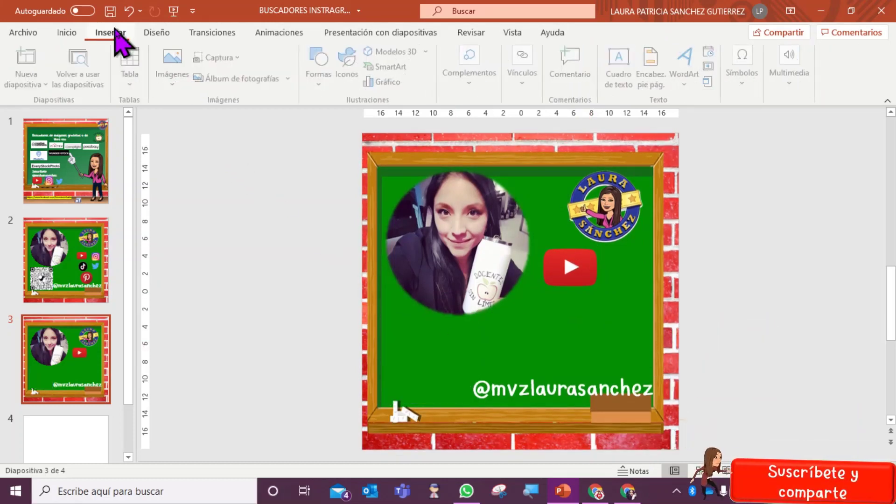
Insert the qrcode_www.youtube.com image from this device onto slide 3
left_click(177, 70)
left_click(187, 125)
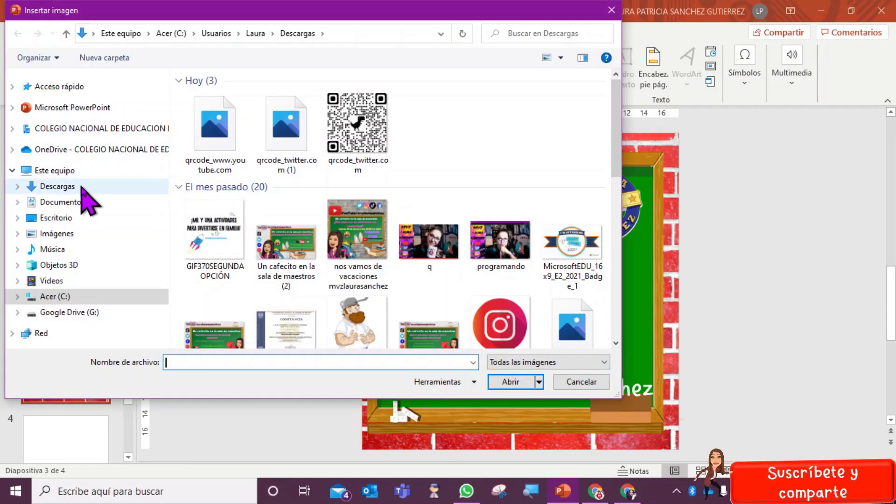
left_click(210, 131)
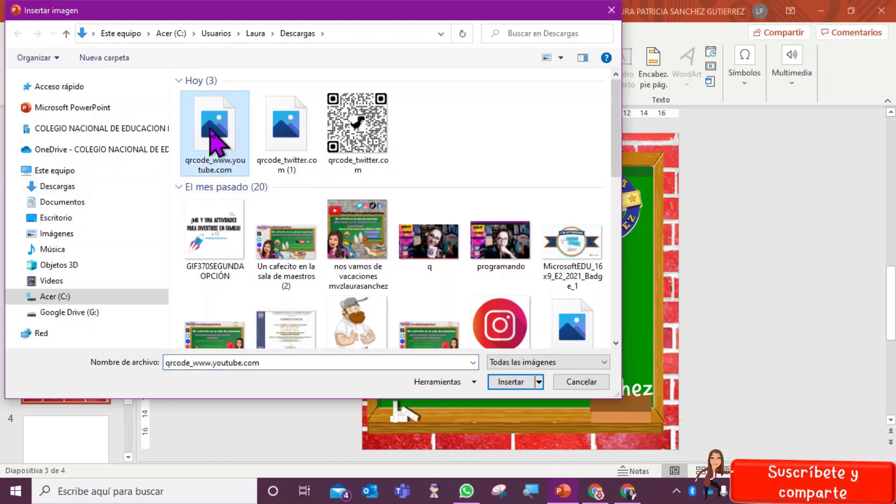
left_click(511, 382)
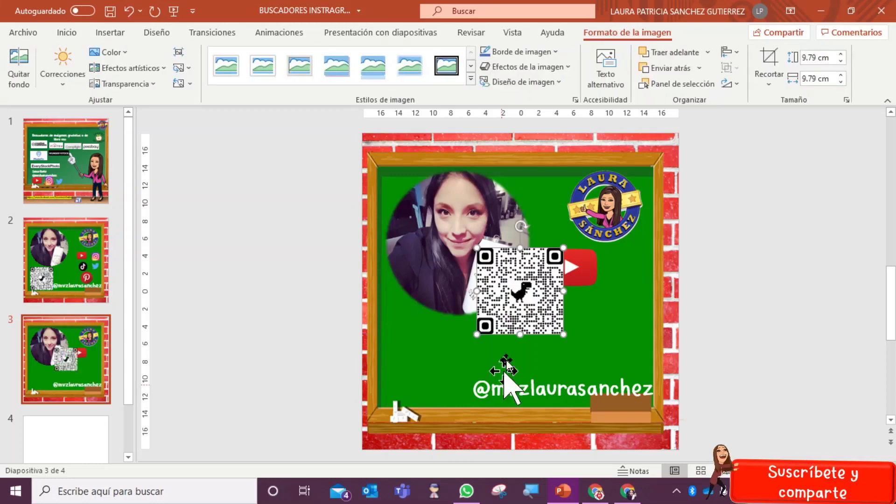
Place the QR code on the right at 11.87 cm, YouTube logo lower left, photo upper left
mouse_move(503, 282)
left_mouse_down()
mouse_move(409, 356)
mouse_move(435, 366)
mouse_move(575, 322)
left_mouse_up()
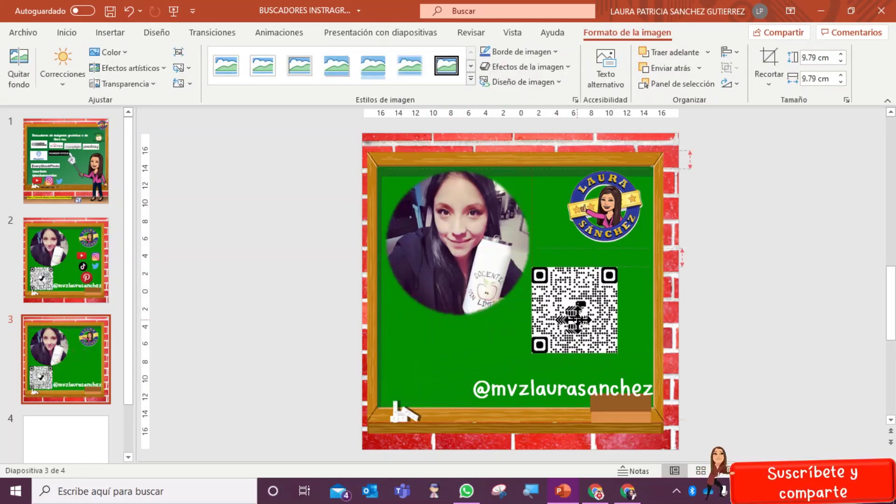
mouse_move(514, 303)
left_mouse_down()
mouse_move(453, 272)
mouse_move(452, 366)
left_mouse_up()
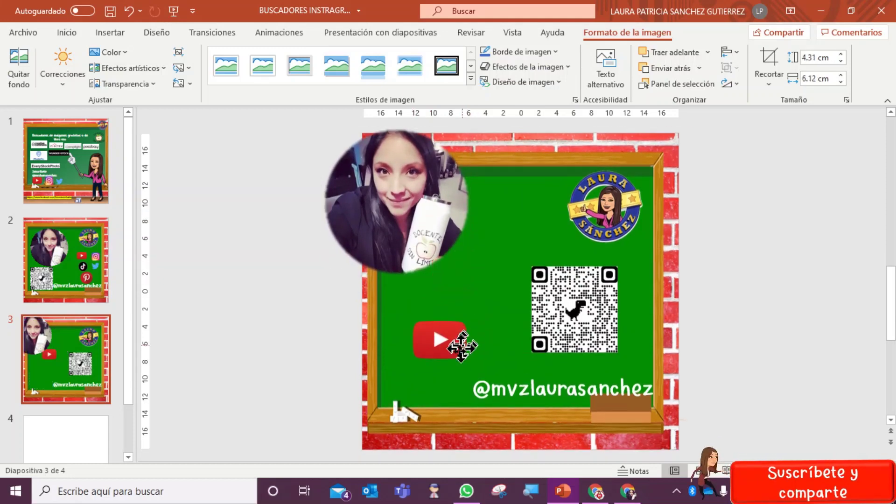
left_click_drag(439, 228, 500, 267)
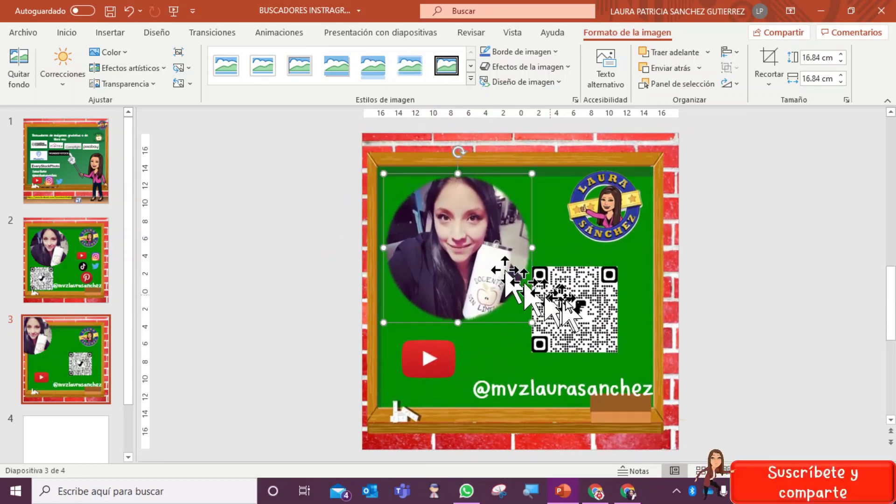
left_click_drag(560, 304, 579, 299)
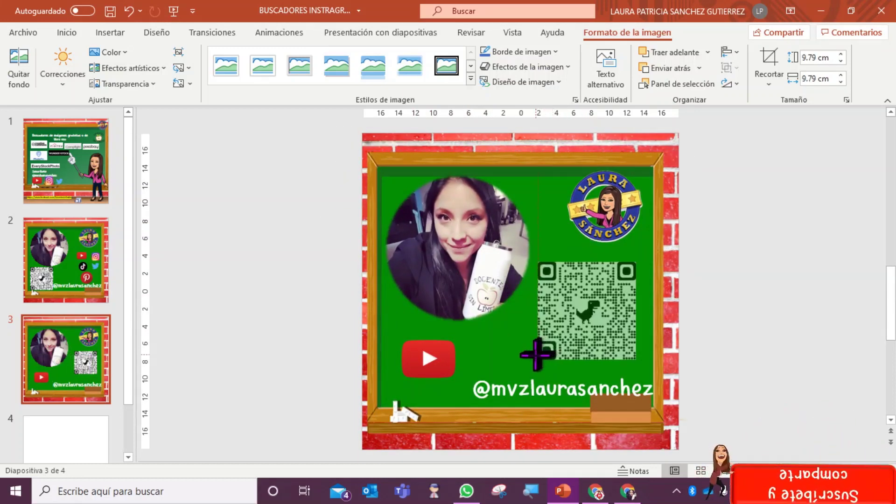
left_click_drag(549, 348, 530, 374)
left_click_drag(572, 330, 580, 320)
left_click(742, 270)
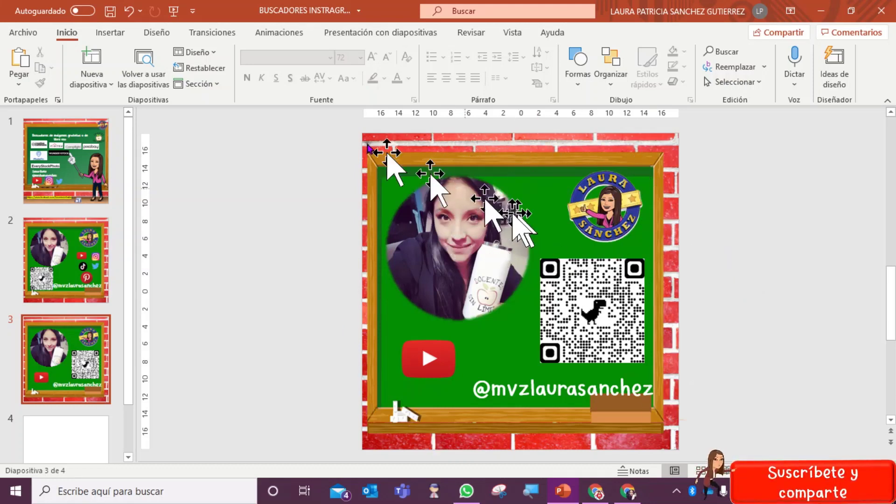
On the Guardar como page, set the file type to Formato de intercambio de archivos JPEG (*.jpg)
left_click(34, 31)
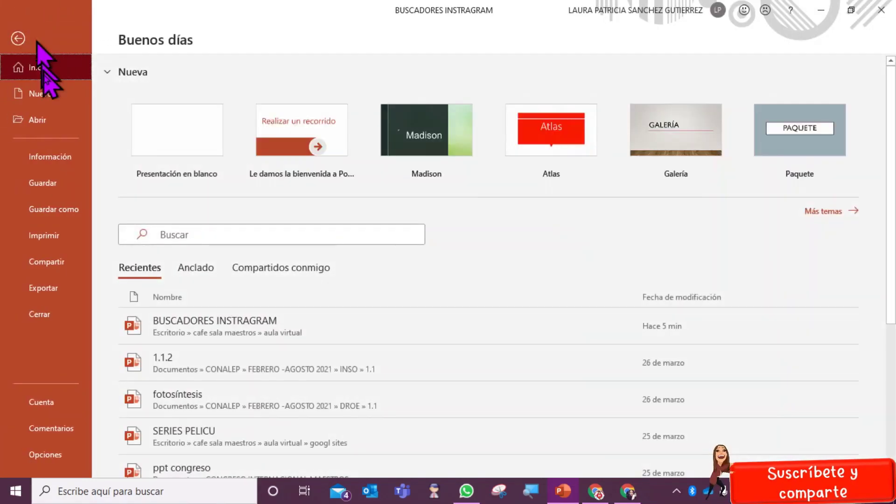
left_click(75, 210)
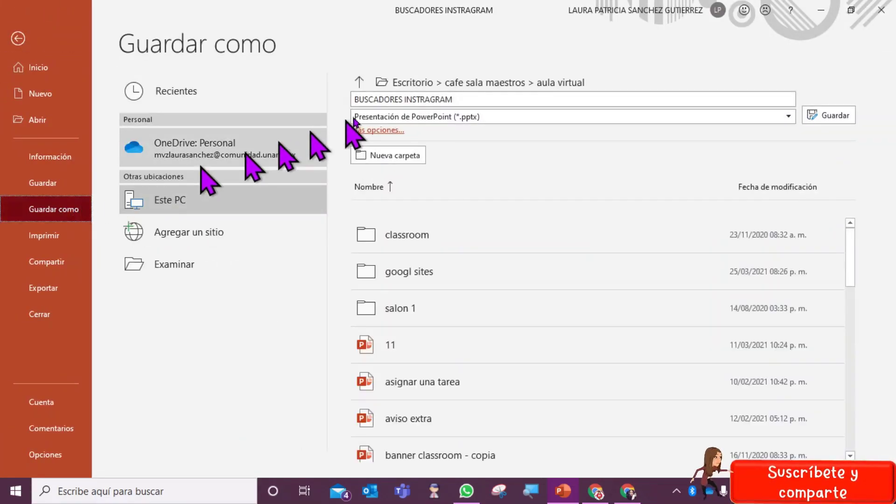
left_click(467, 120)
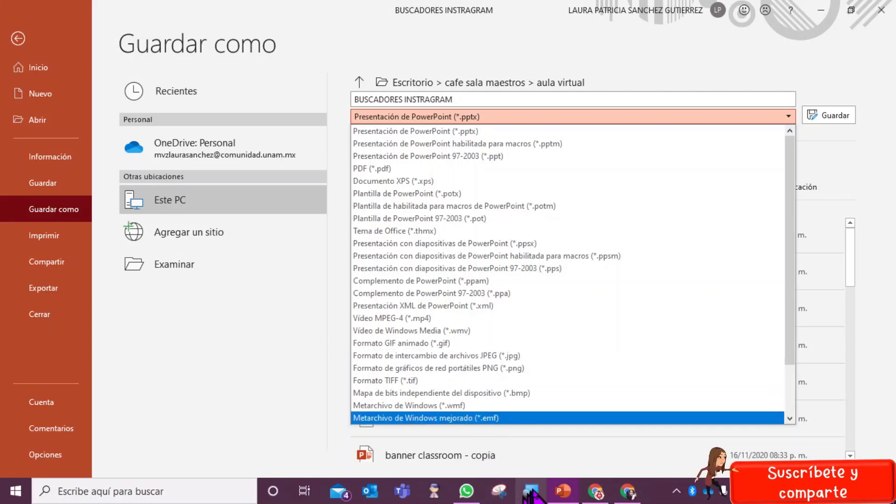
key("Escape")
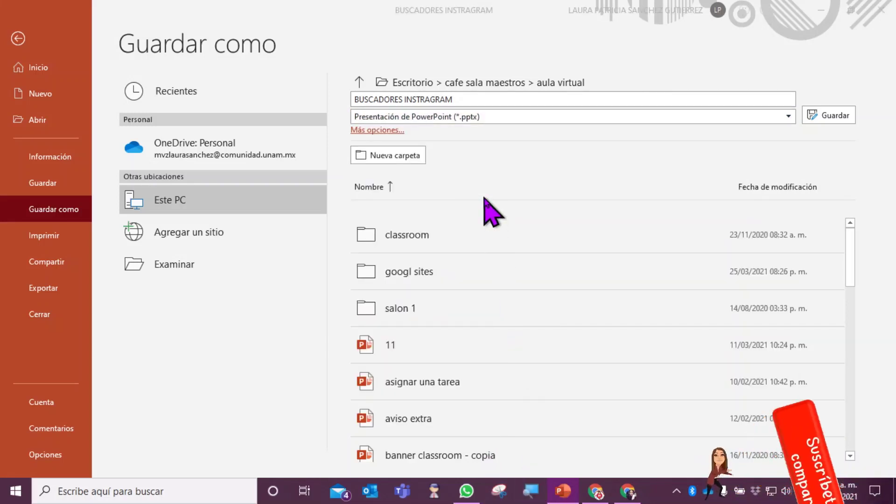
key("super+plus")
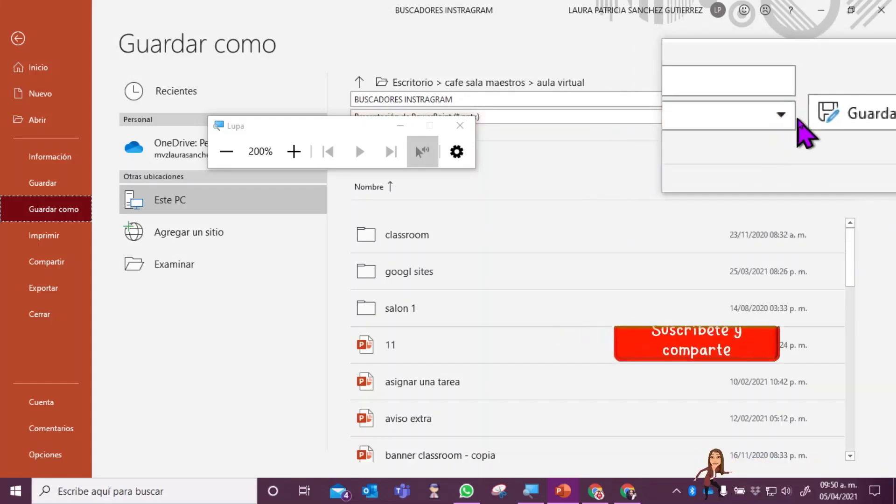
left_click(791, 117)
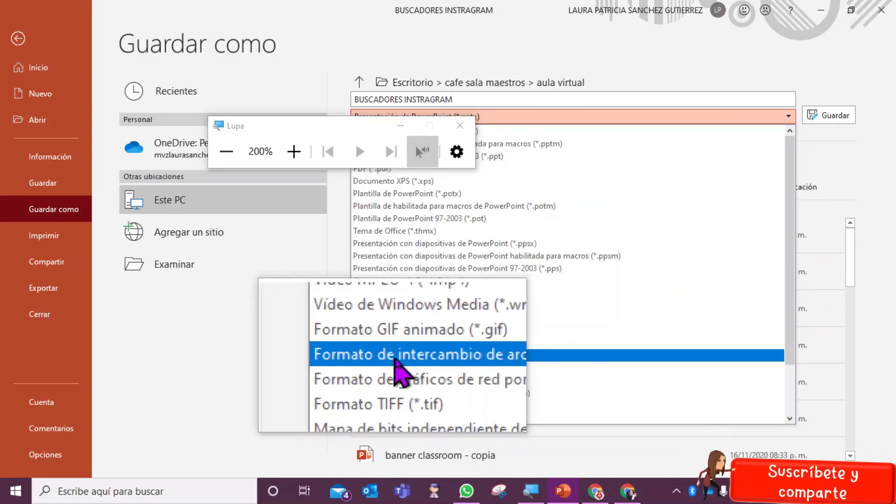
left_click(504, 357)
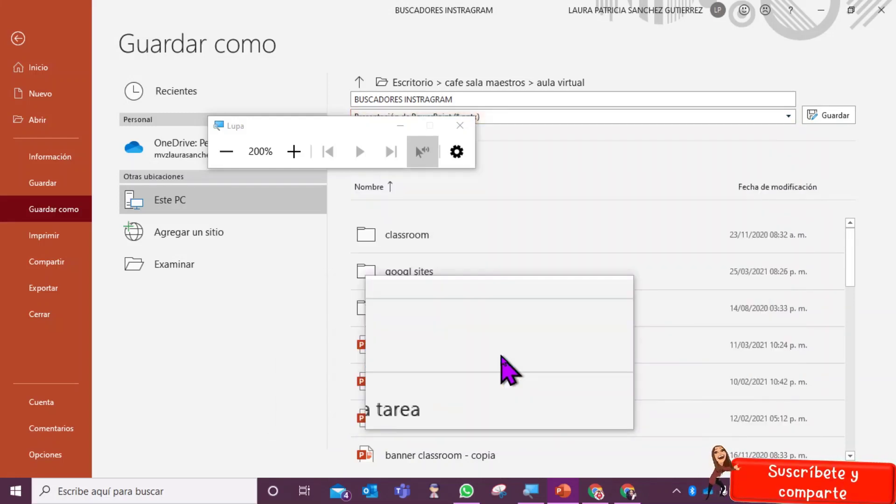
left_click(460, 125)
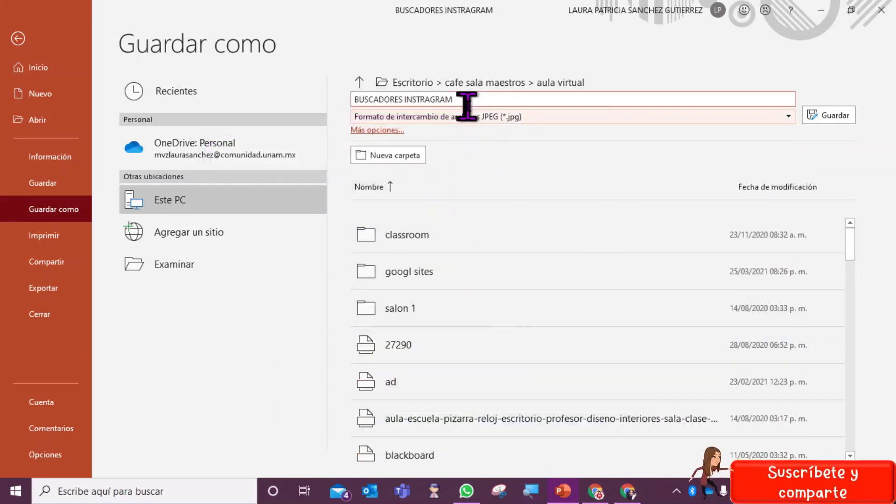
Save the JPEG as 'QR YOUTUBE' on the Escritorio, exporting only the current slide
left_click_drag(452, 99, 361, 99)
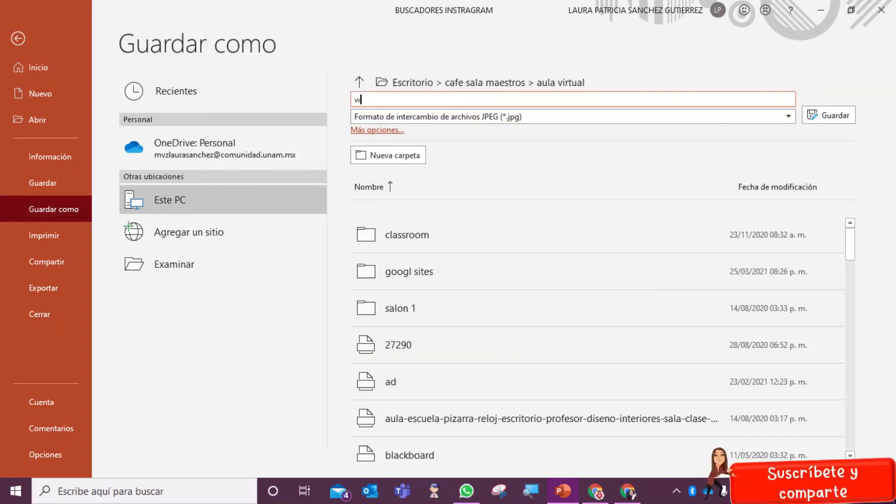
key("Caps_Lock")
type("QUR")
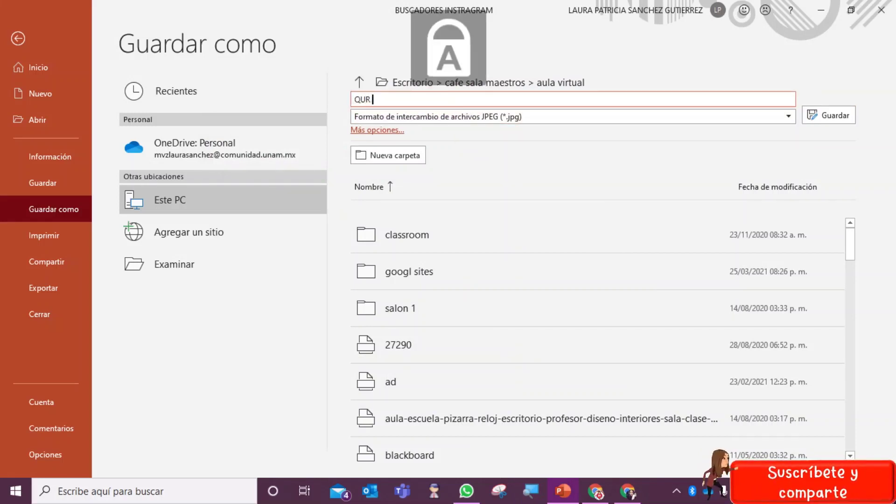
key("BackSpace")
key("BackSpace")
type("R YOUTUBE")
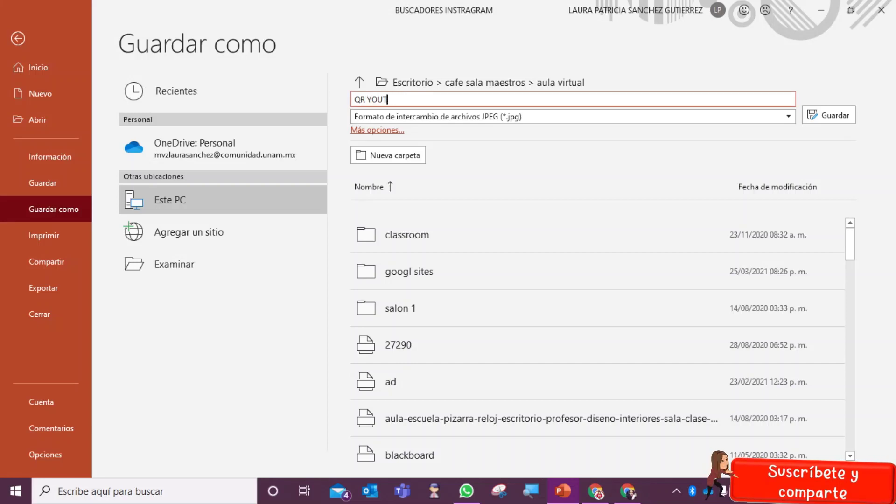
left_click(407, 83)
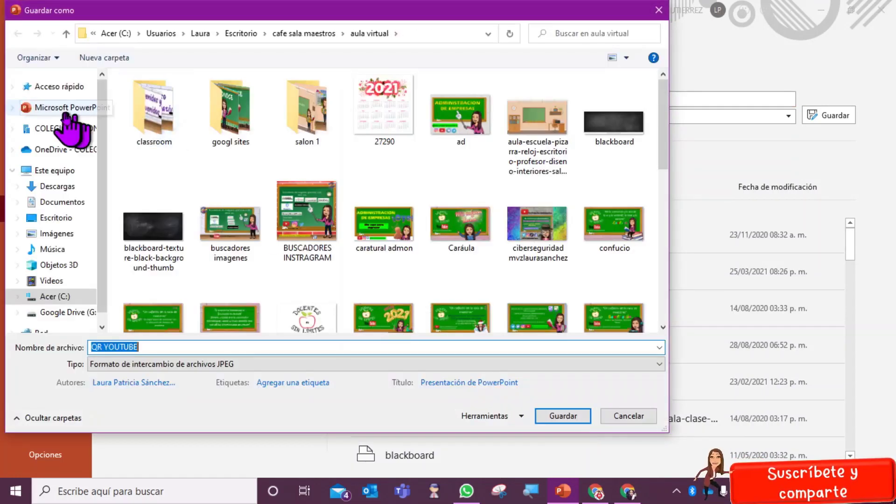
left_click(68, 218)
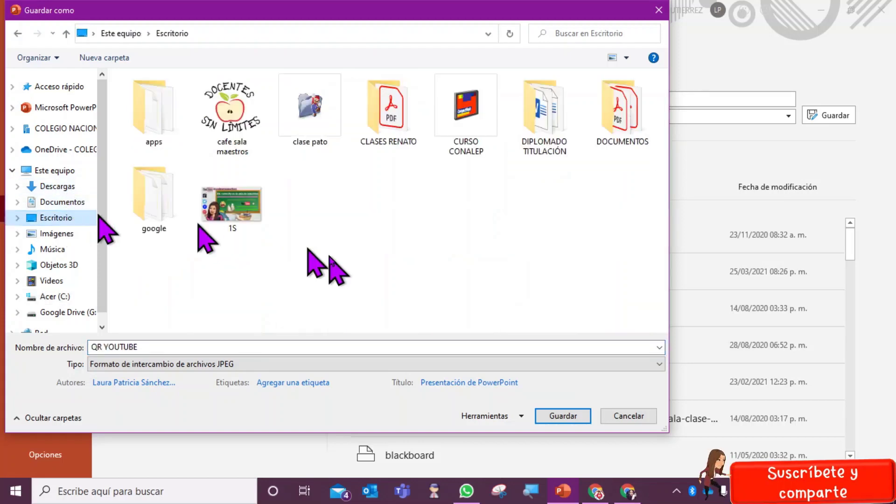
left_click(547, 416)
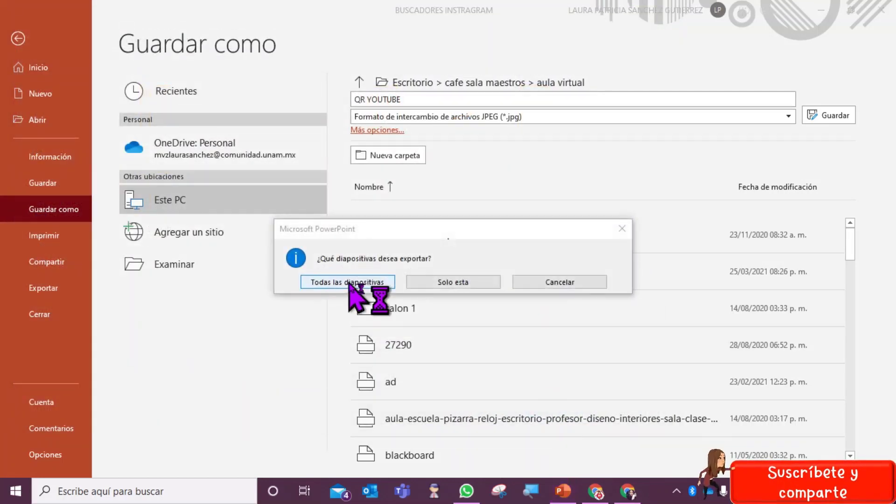
left_click(454, 282)
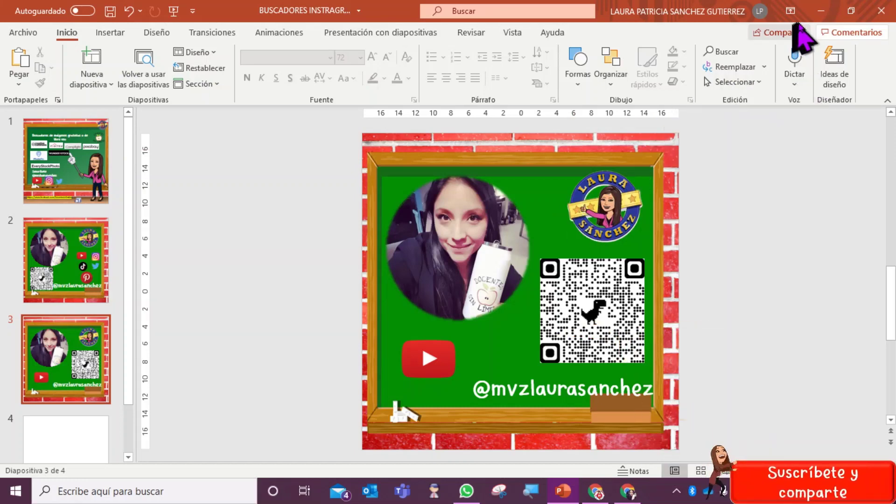
Minimize PowerPoint and scroll the Facebook profile tab to the '¿Qué estás pensando?' box
left_click(820, 11)
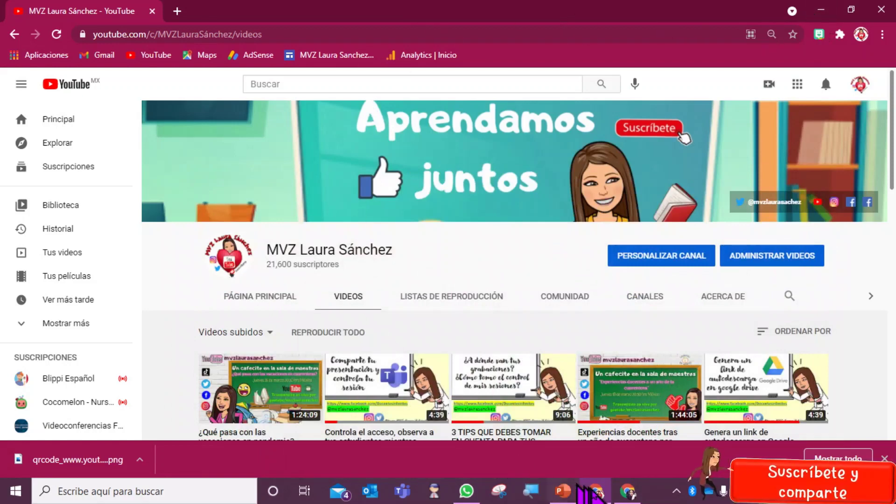
left_click(627, 496)
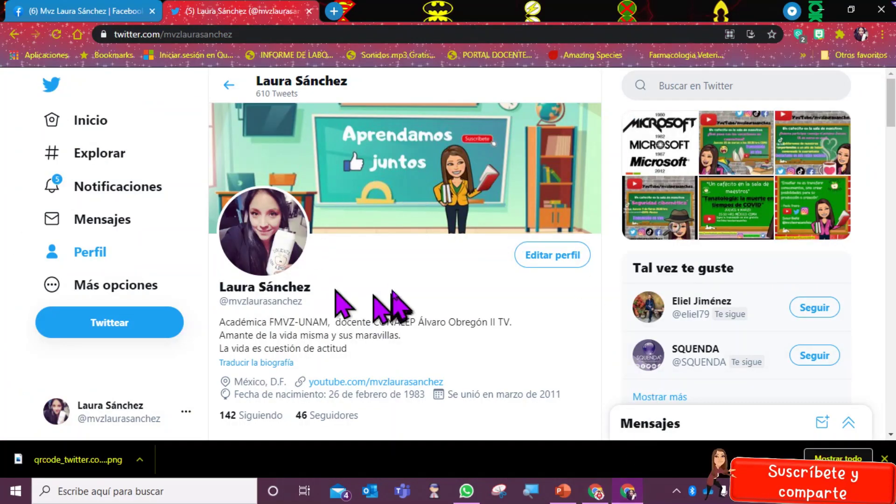
left_click(86, 11)
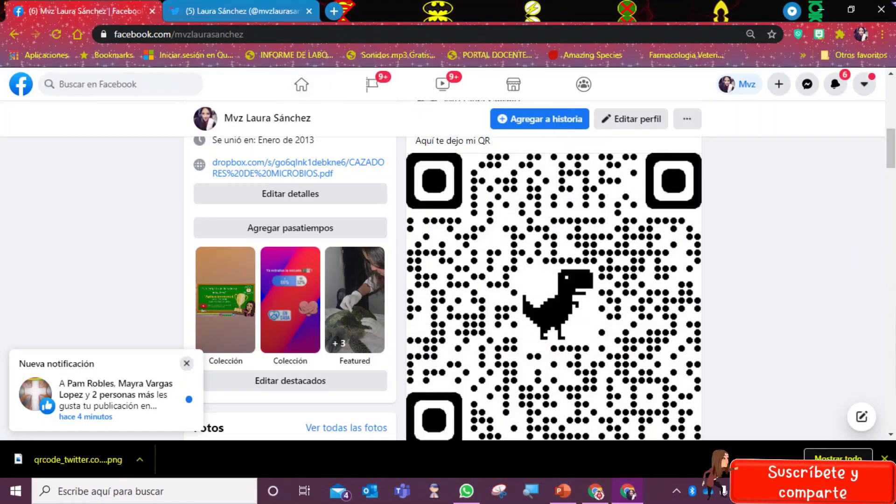
scroll(893, 182, "up", 10)
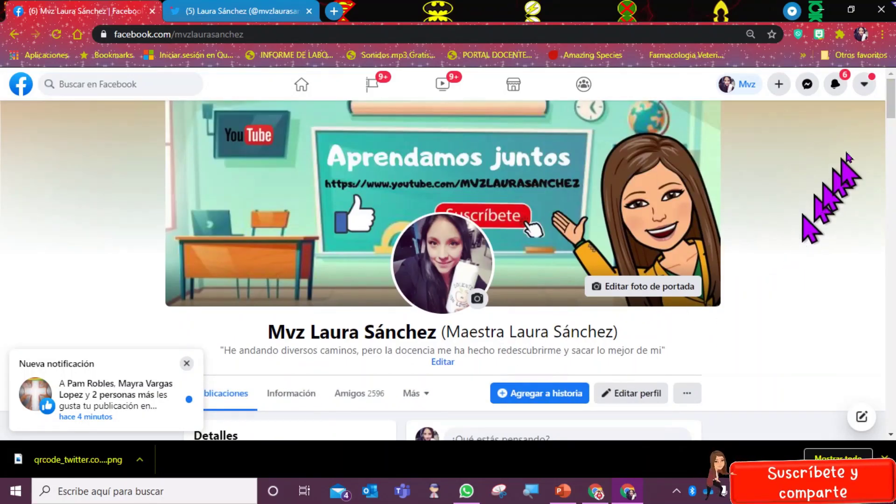
scroll(889, 110, "down", 5)
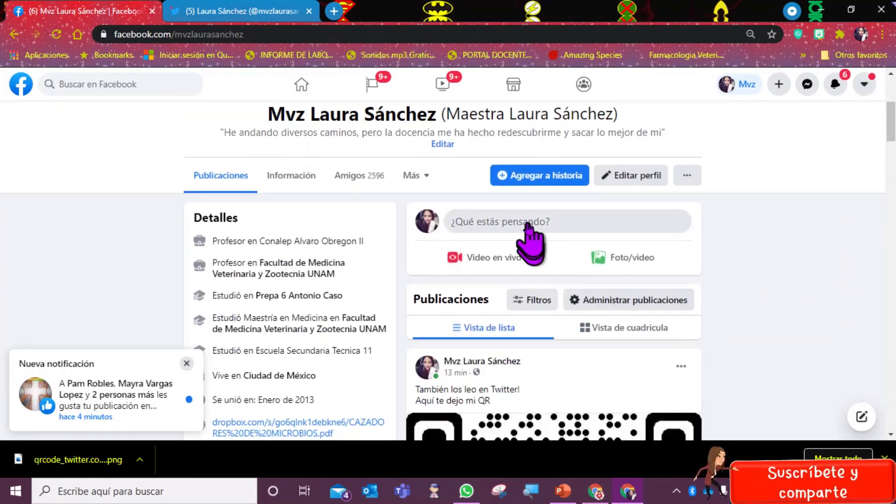
Open Crear publicación and type the invitation 'Hola te invito a visitar m…'
left_click(527, 223)
key("Caps_Lock")
type("hoL")
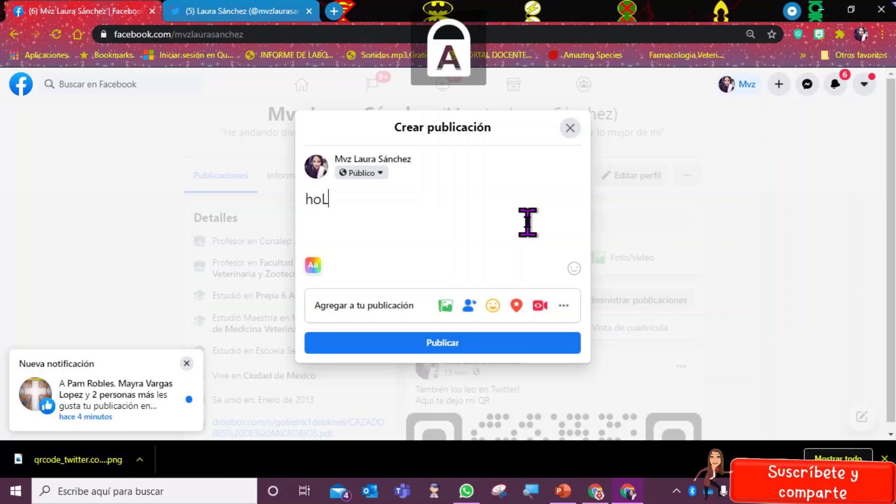
key("BackSpace")
key("BackSpace")
type("H")
key("Caps_Lock")
type("ols")
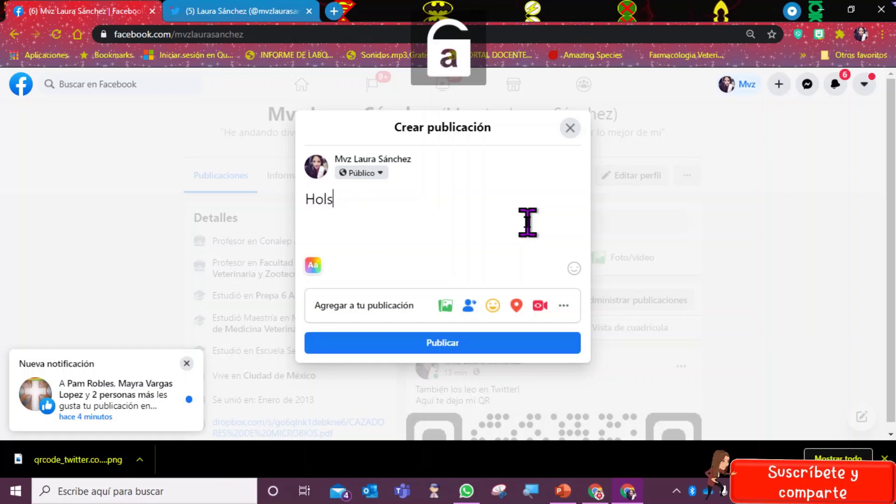
key("BackSpace")
type("a")
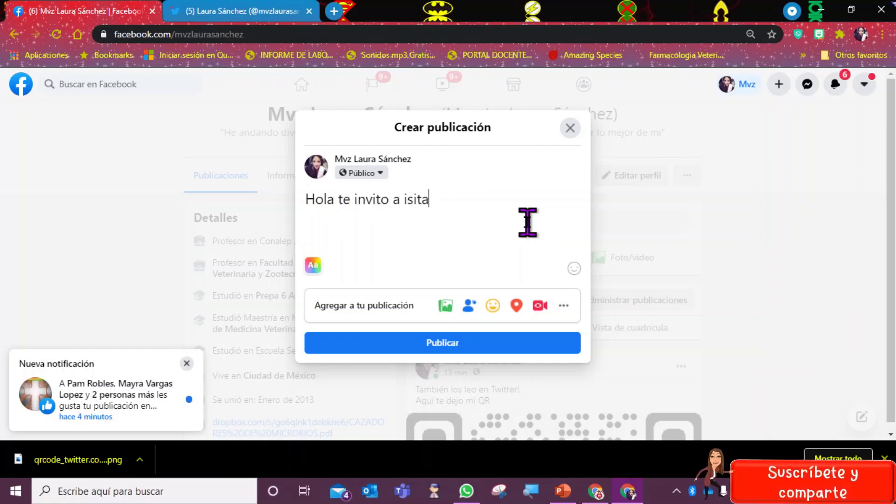
type("visitar m")
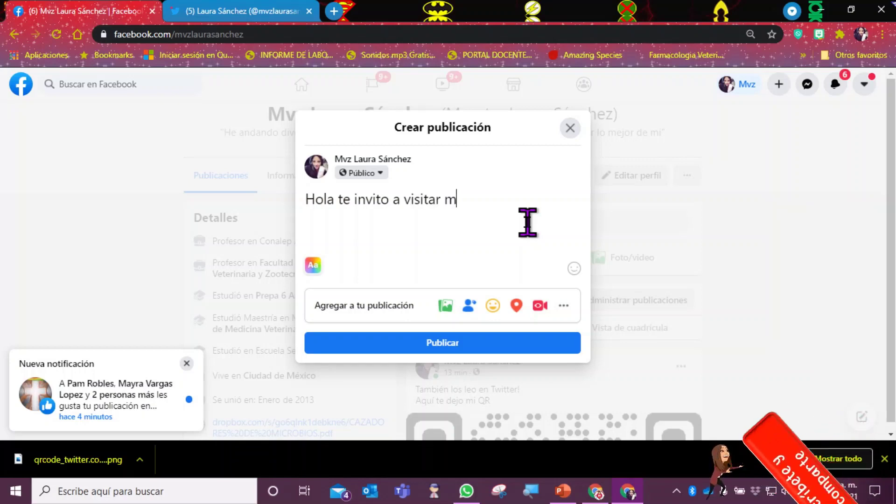
type("ic")
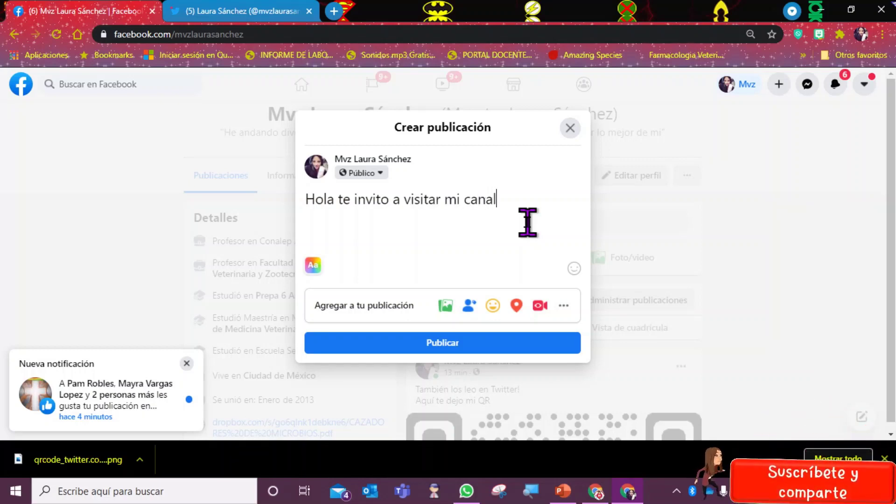
Attach the QR YOUTUBE image from the Escritorio folder to the Facebook post
left_click(445, 306)
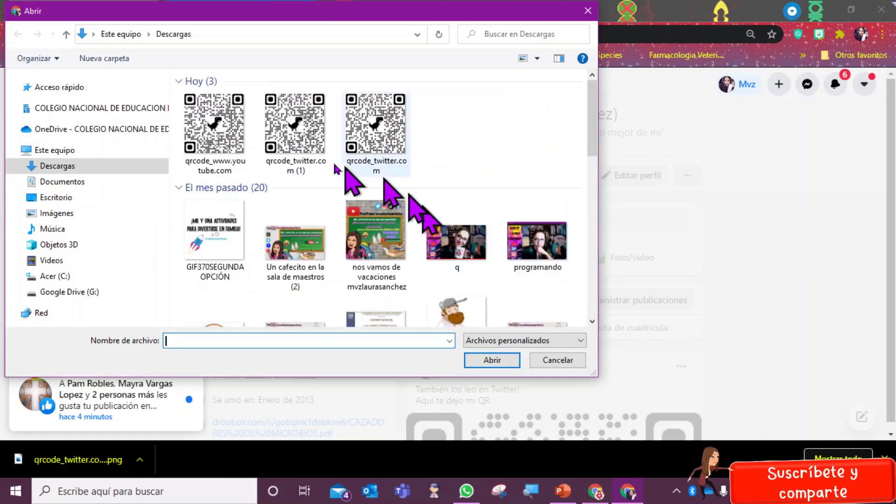
left_click(73, 198)
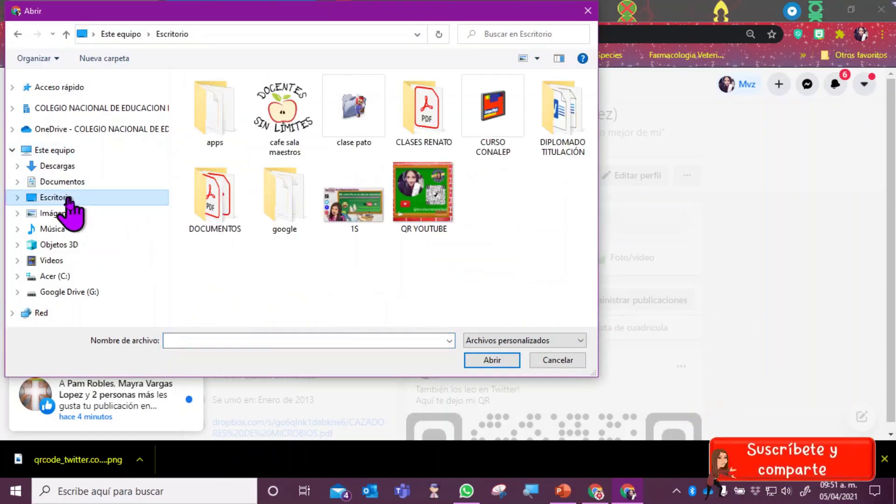
left_click(423, 196)
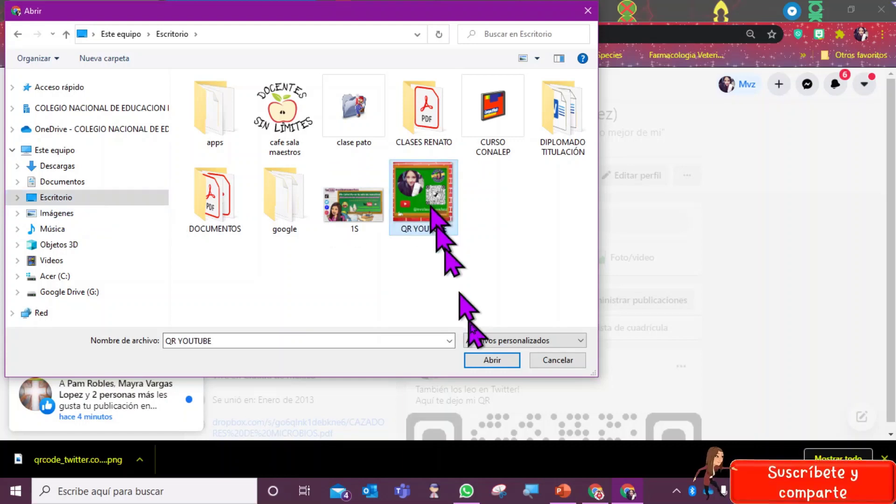
left_click(490, 362)
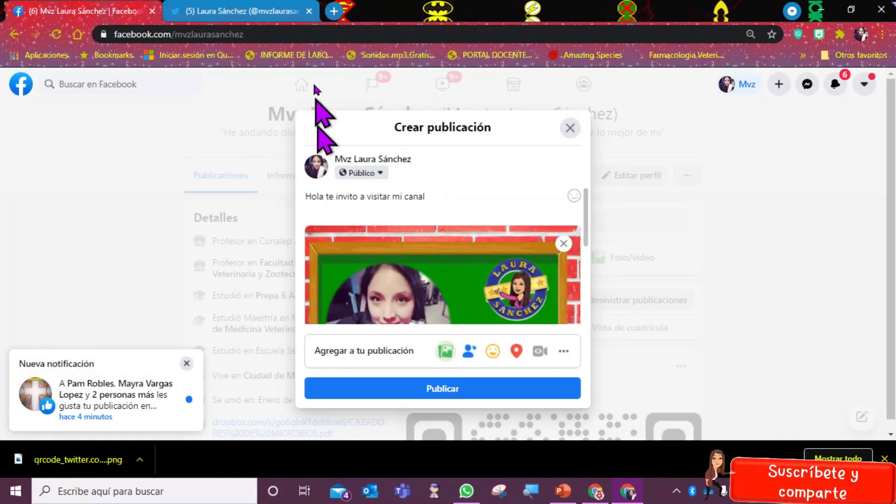
Copy the YouTube channel videos URL, add it on a new line below the invitation, and publish
left_click(597, 494)
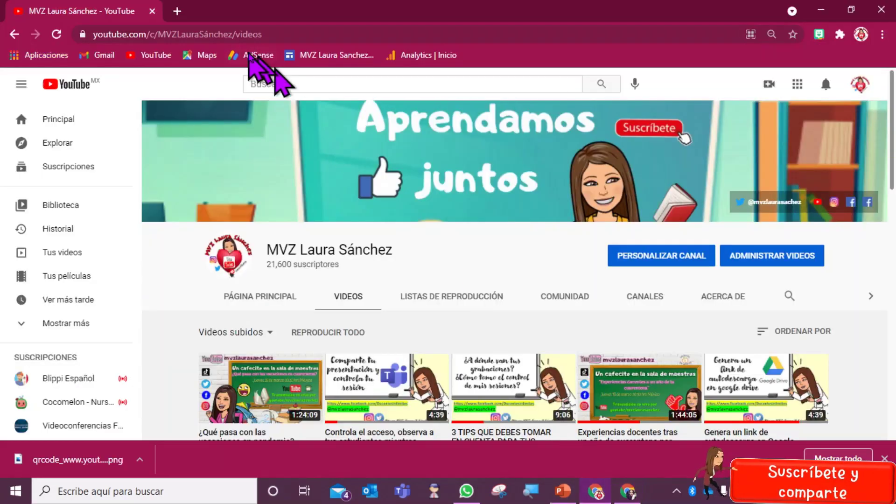
left_click(280, 33)
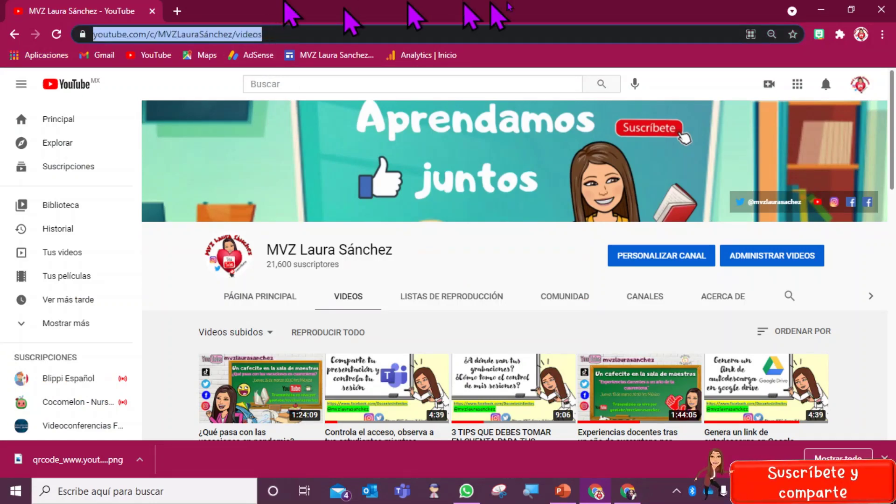
left_click(821, 9)
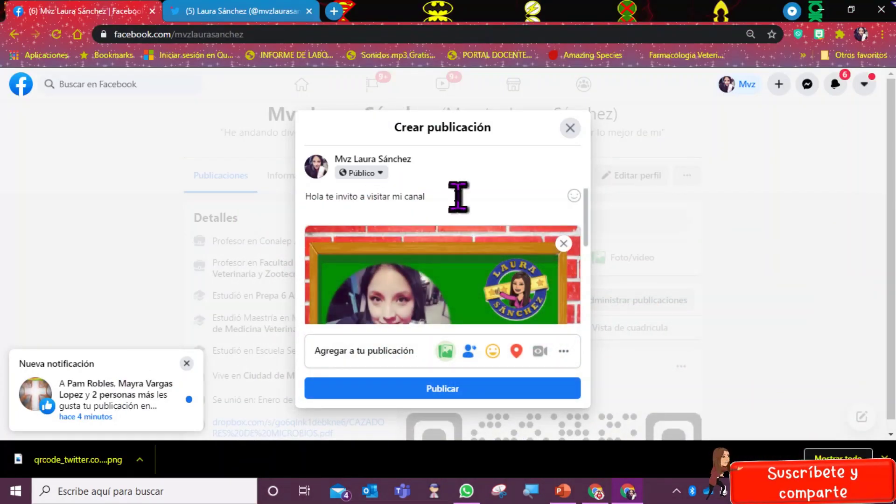
key("Return")
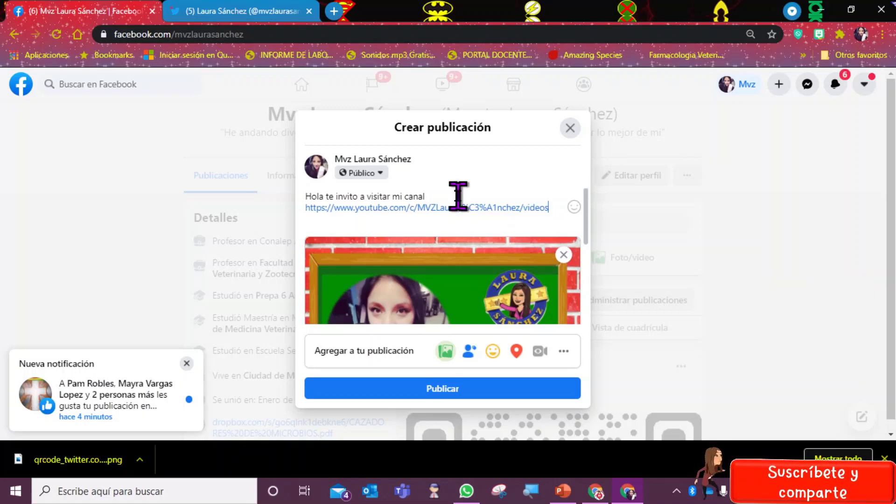
left_click(439, 389)
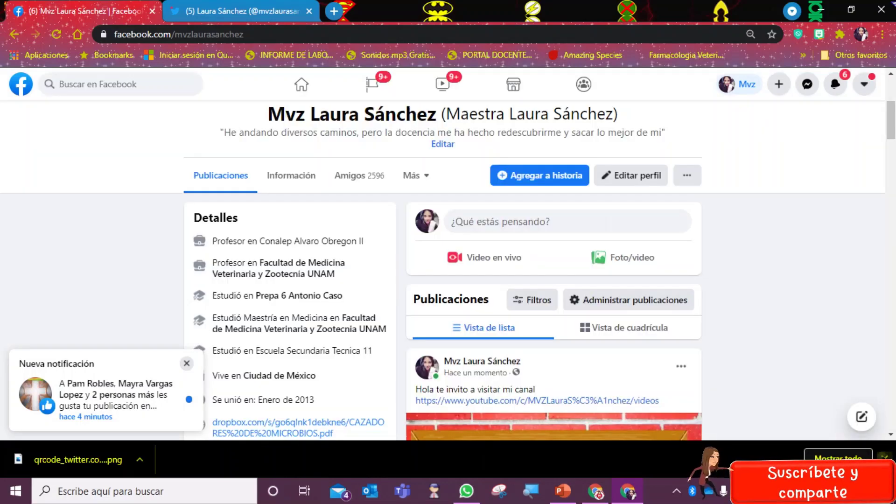
Open the posted link to confirm it reaches the YouTube channel, then close the YouTube and Twitter tabs
scroll(892, 135, "down", 1)
scroll(892, 126, "down", 4)
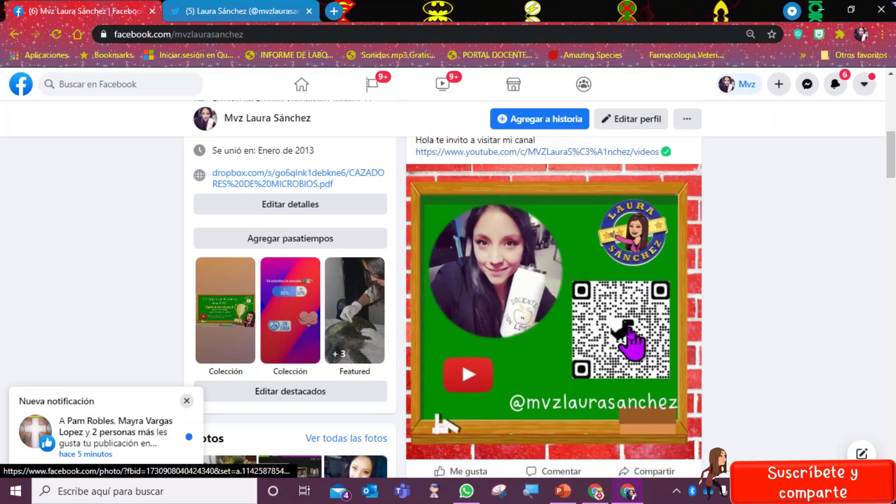
left_click(605, 153)
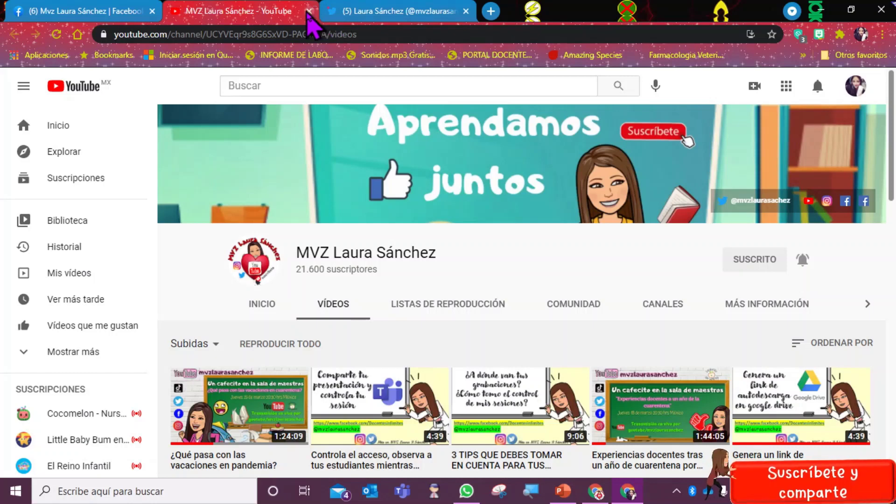
left_click(309, 11)
left_click(308, 12)
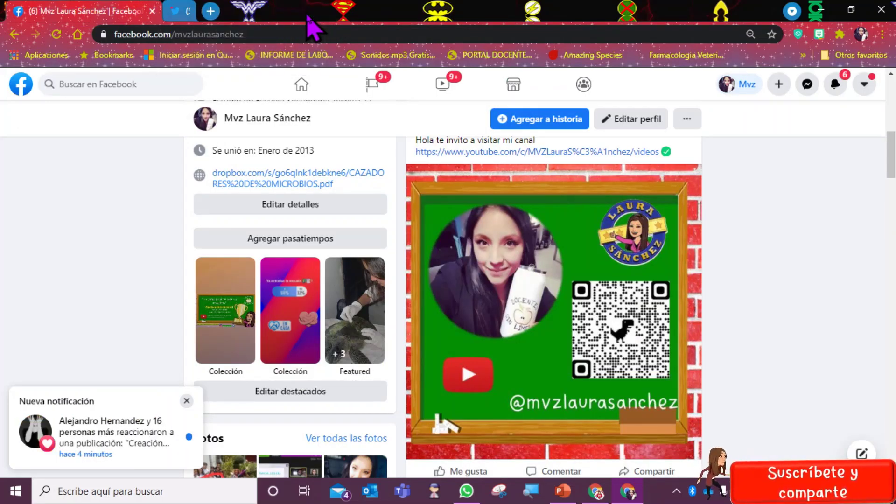